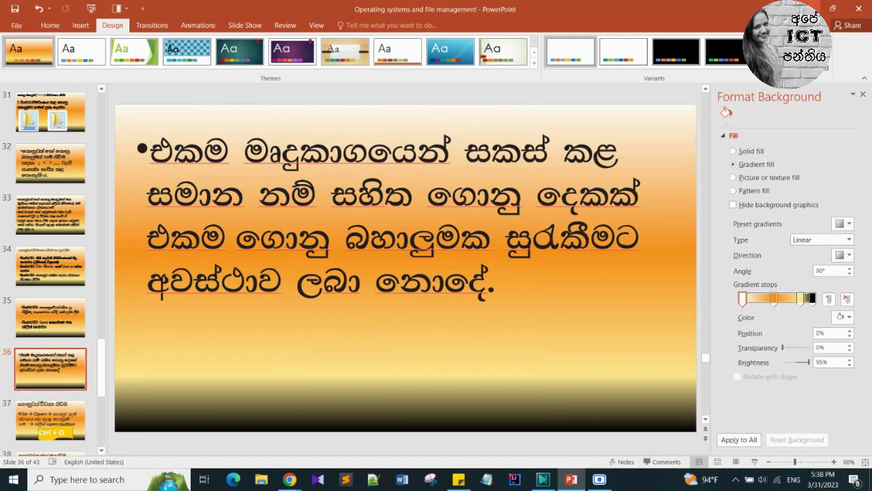
Step: Minimize the presentation, search Windows for Paint and open it
left_click(808, 8)
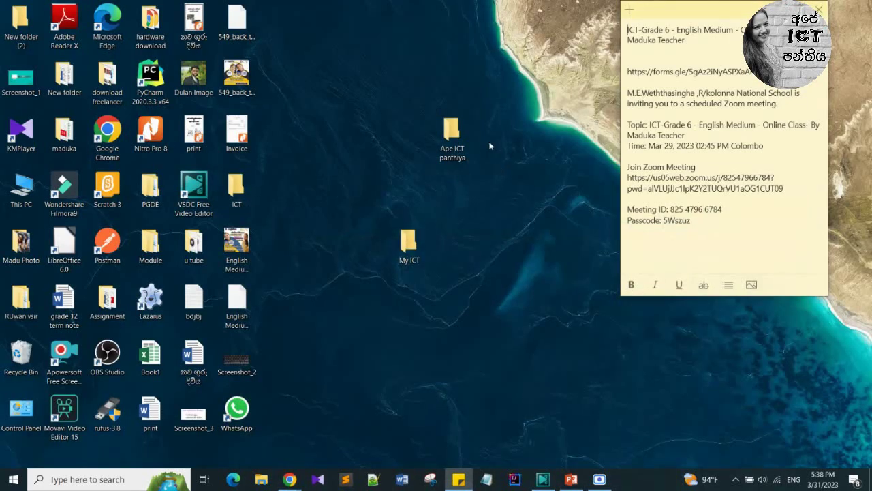
left_click(127, 480)
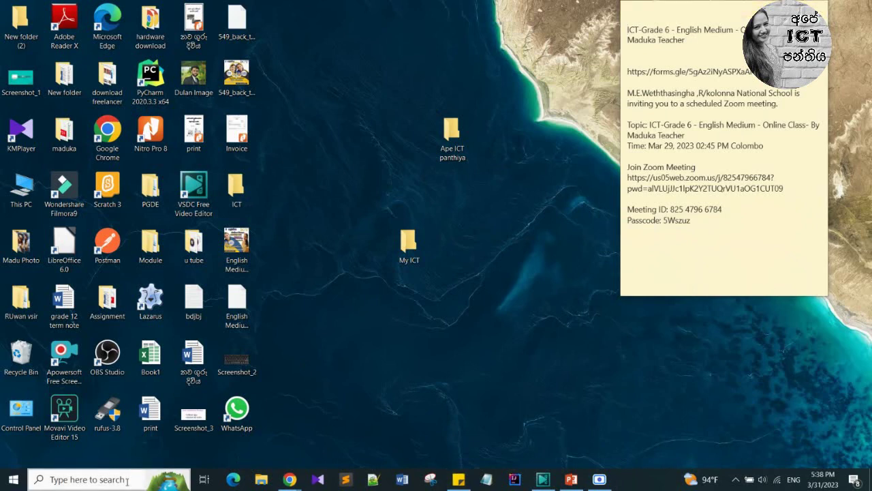
type("p")
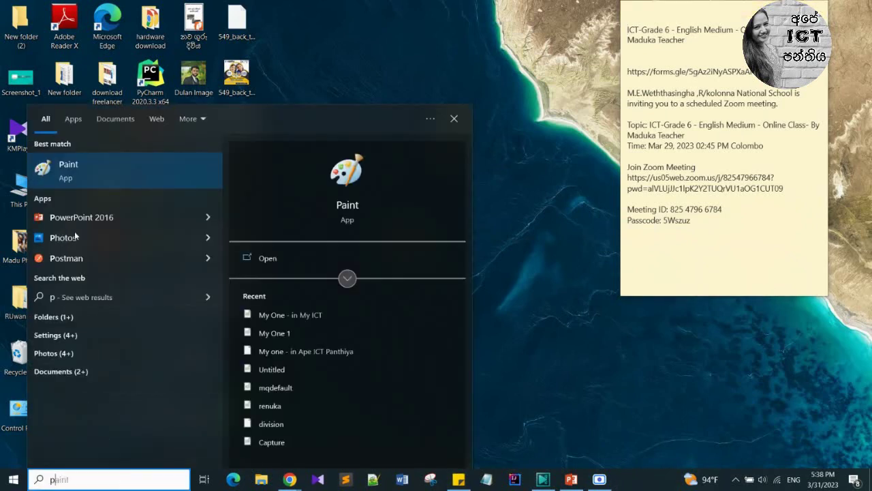
left_click(342, 206)
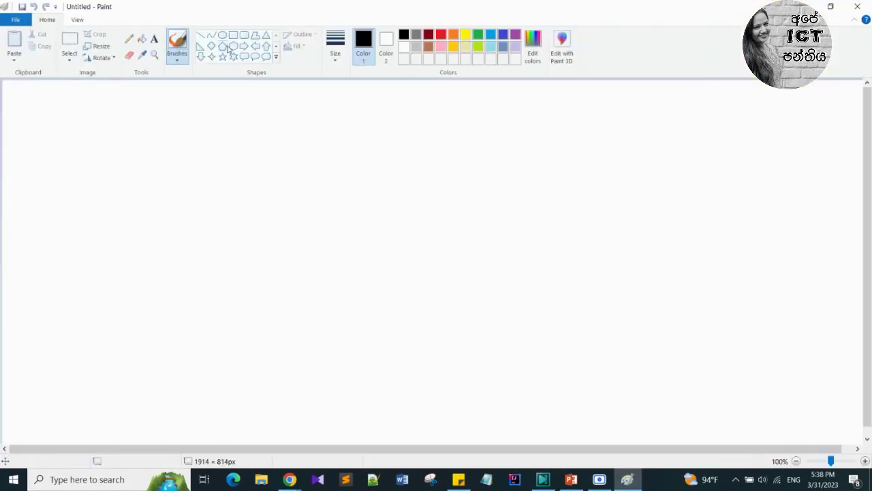
Step: Draw a hexagon about 487 × 412 px near the middle of the canvas and colour it yellow on a red background
left_click(232, 46)
left_click_drag(279, 201, 499, 388)
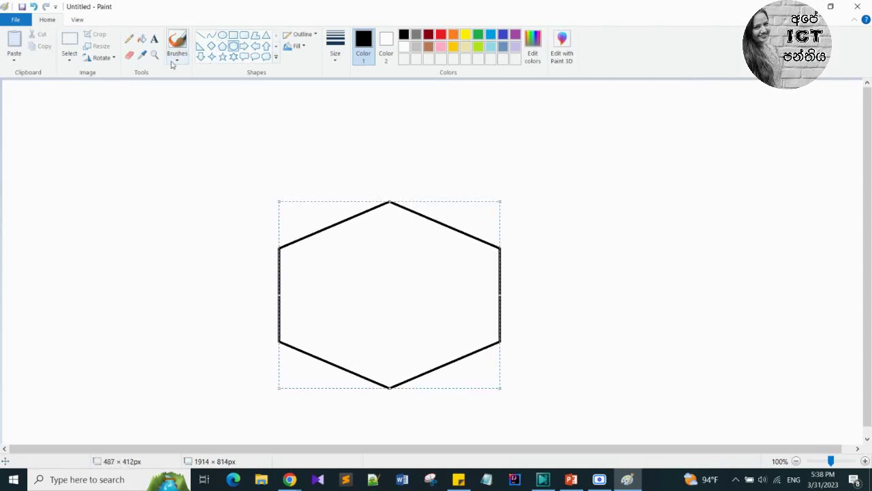
left_click(141, 39)
left_click(465, 35)
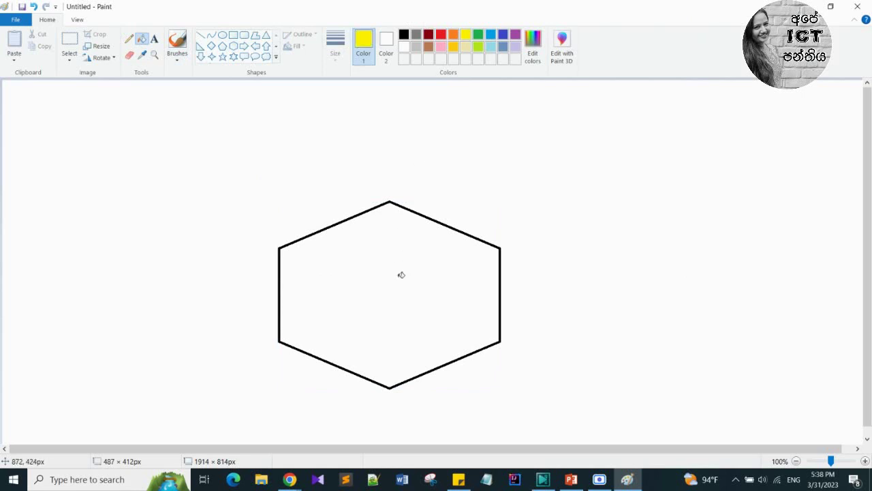
left_click(402, 275)
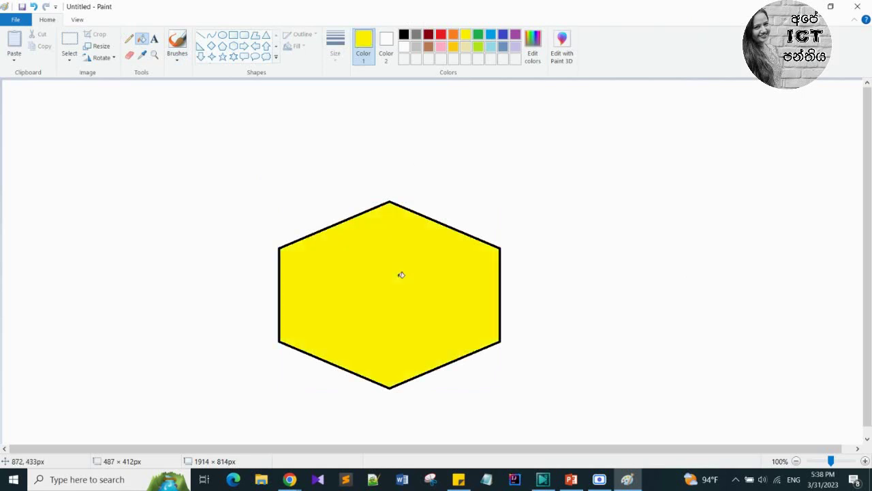
left_click(440, 35)
left_click(469, 172)
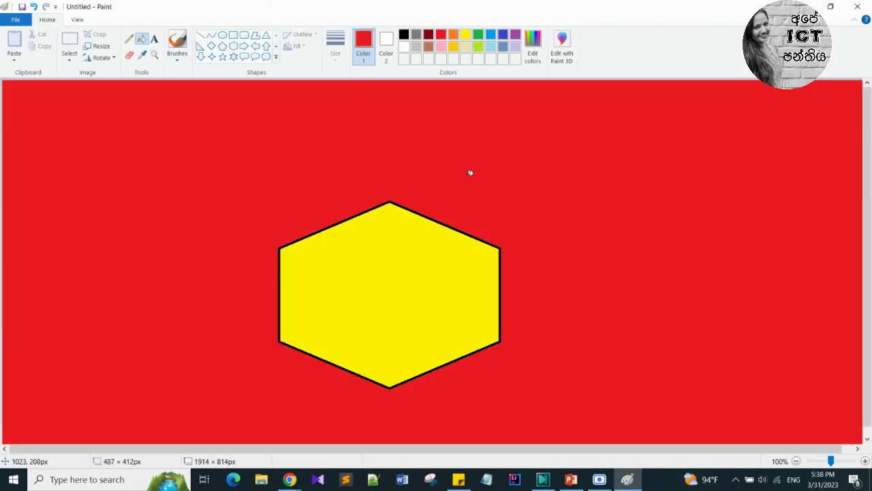
Step: Save the drawing as My One in the desktop folder Ape ICT panthiya and close Paint
left_click(25, 20)
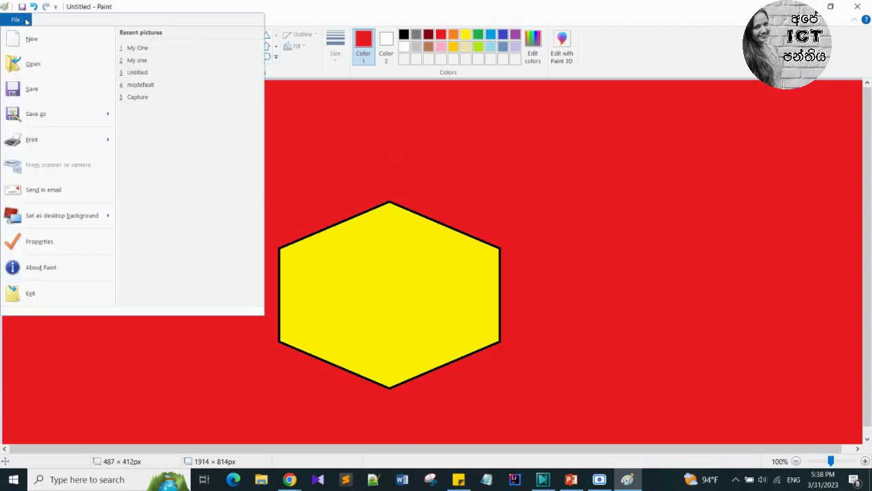
left_click(34, 114)
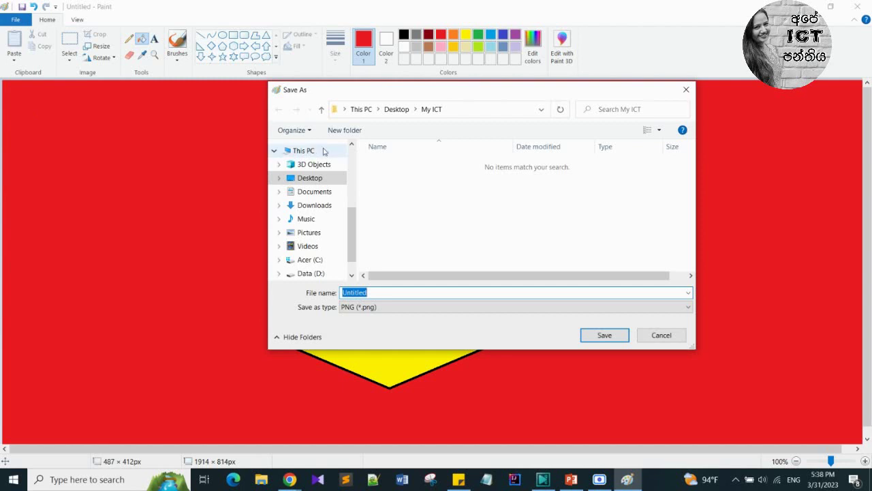
left_click(397, 109)
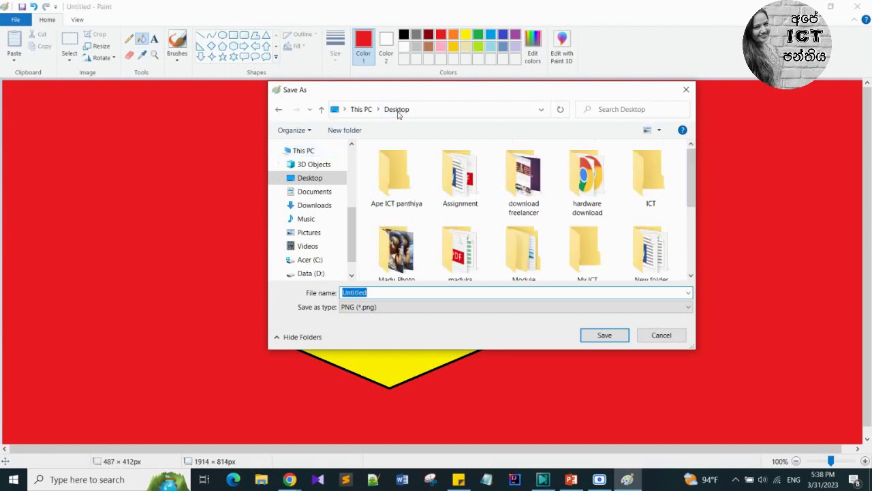
double_click(393, 194)
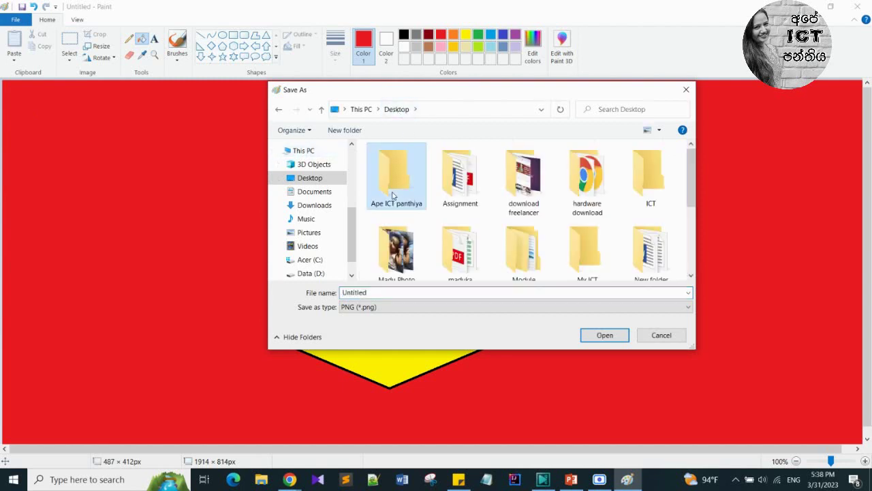
double_click(375, 293)
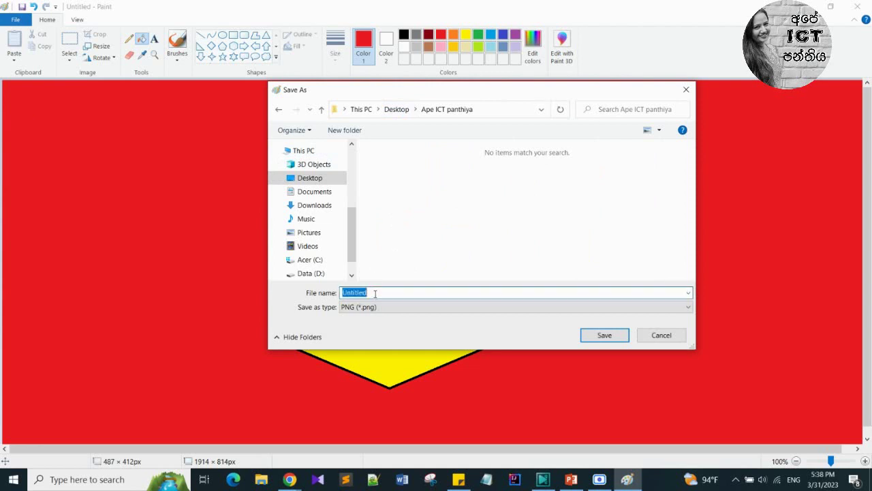
key("BackSpace")
type("My One")
left_click(603, 337)
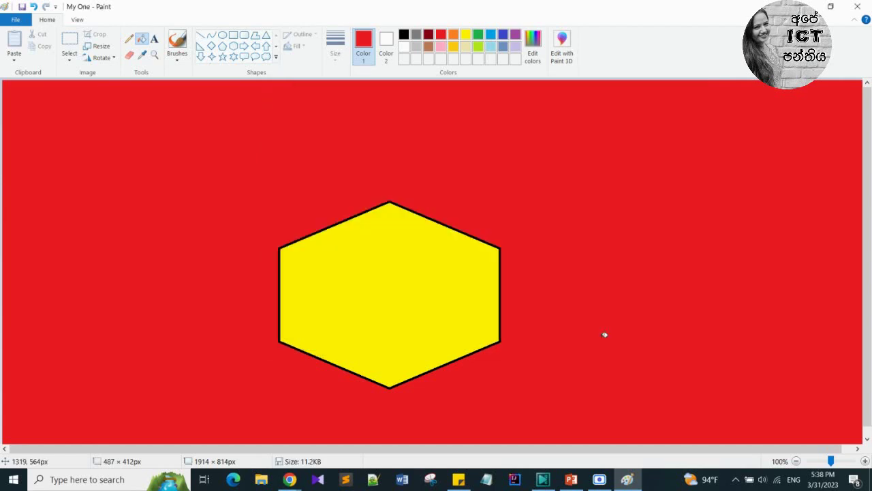
left_click(857, 6)
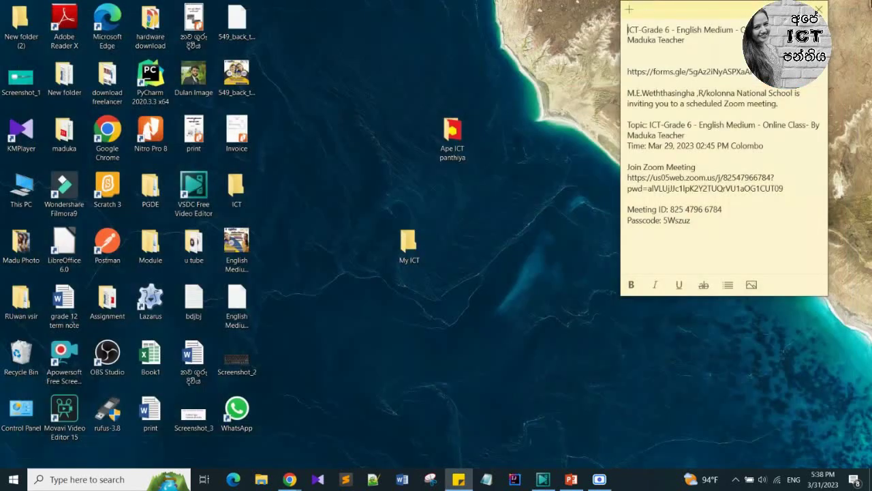
Step: Check the contents of the Ape ICT panthiya folder on the desktop and close its window
left_click(460, 146)
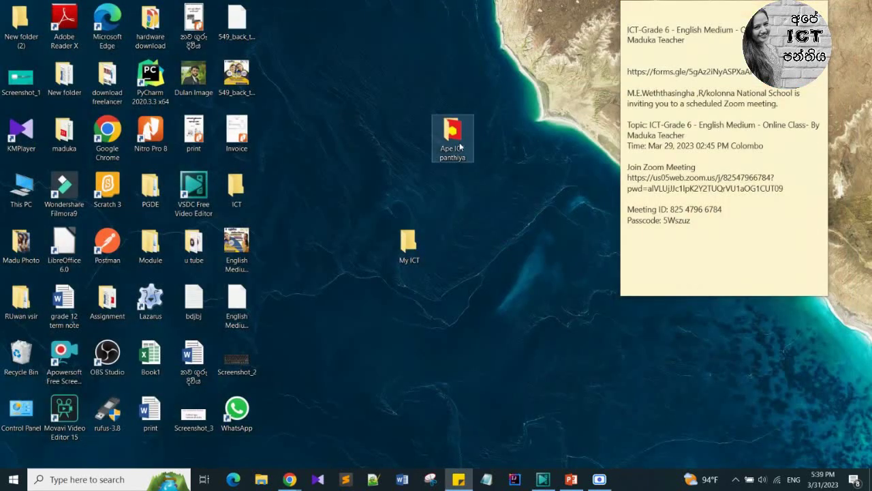
double_click(459, 146)
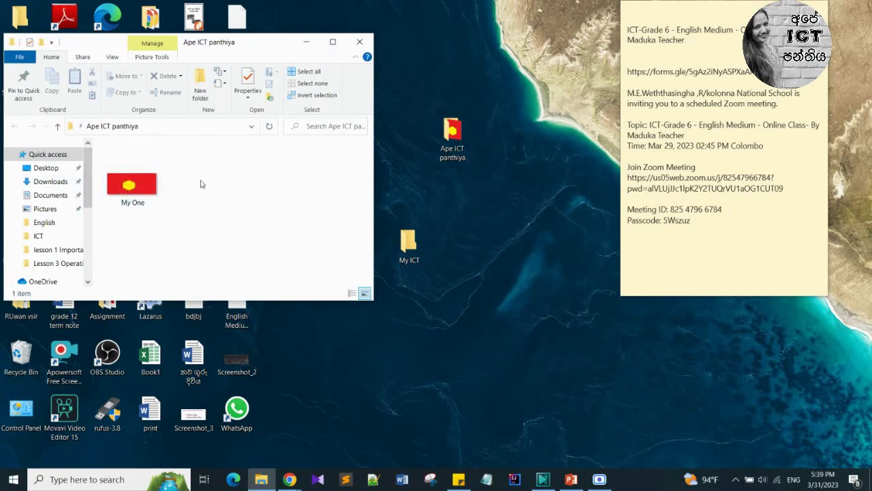
left_click(360, 42)
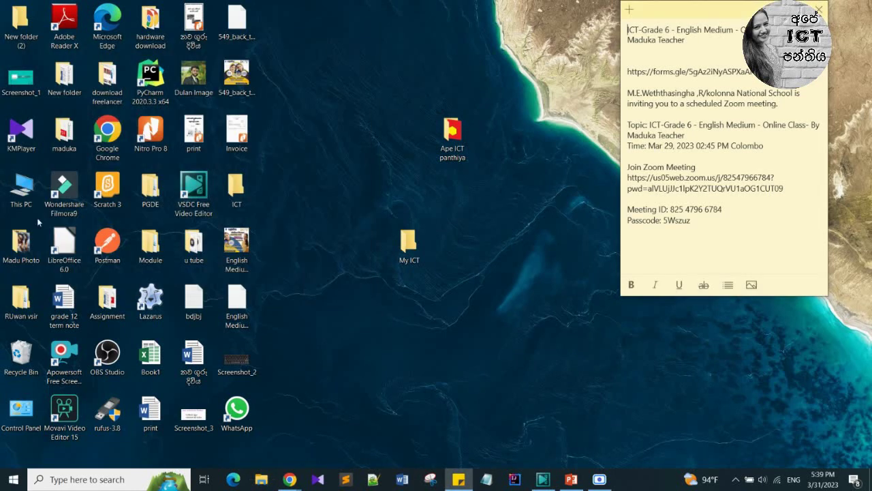
Step: Search Windows for Paint and open it with a new blank canvas
left_click(86, 480)
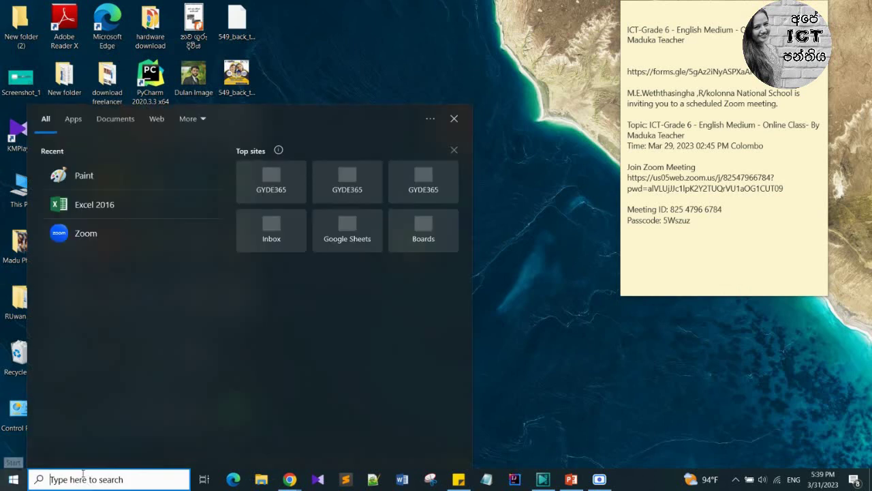
type("pani")
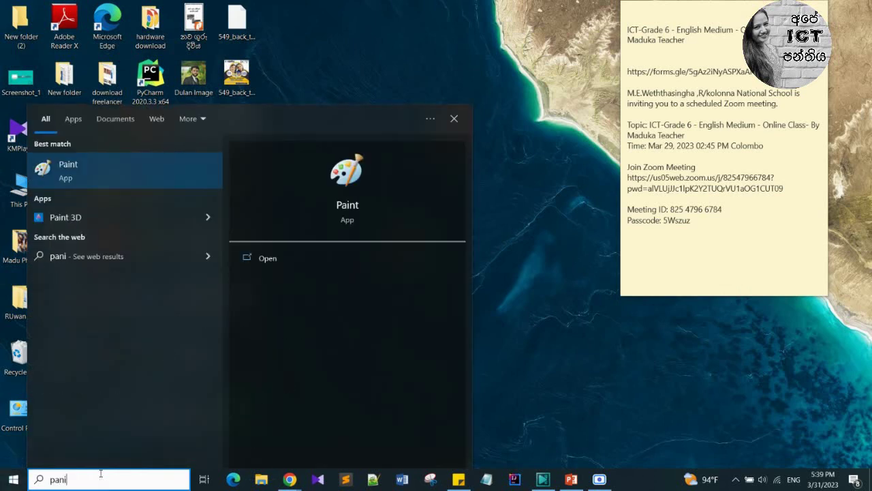
left_click(352, 206)
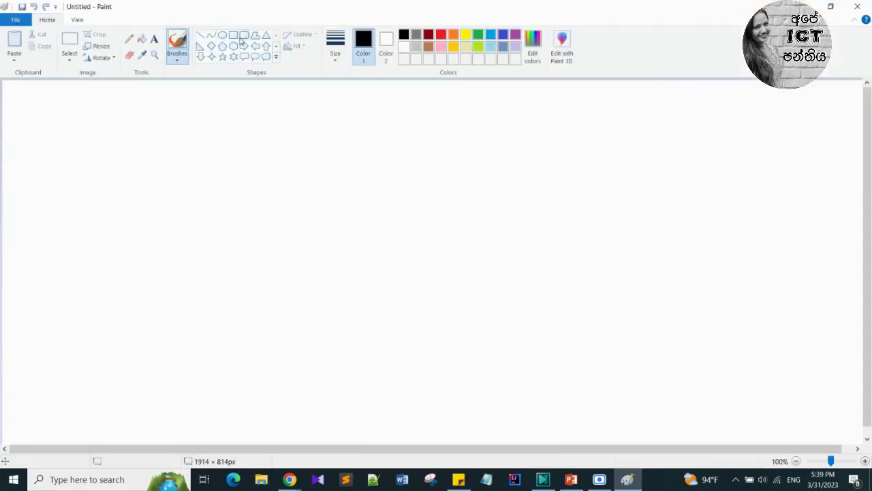
Step: Draw a rounded rectangle about 364 × 328 px with a right triangle about 354 × 209 px directly on top of it
left_click(244, 35)
left_click_drag(294, 234, 459, 381)
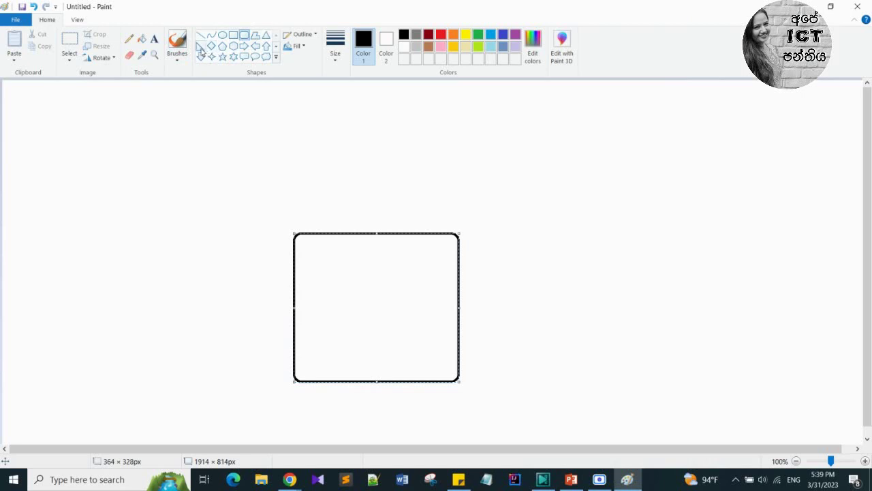
left_click(199, 46)
left_click_drag(297, 231, 456, 136)
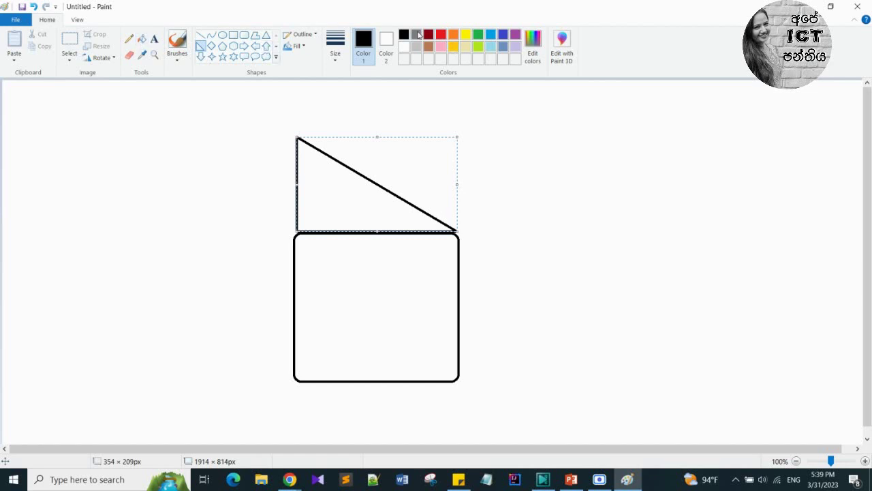
Step: Fill the triangle with black, the rounded rectangle with blue and the background with purple
left_click(142, 39)
left_click(357, 198)
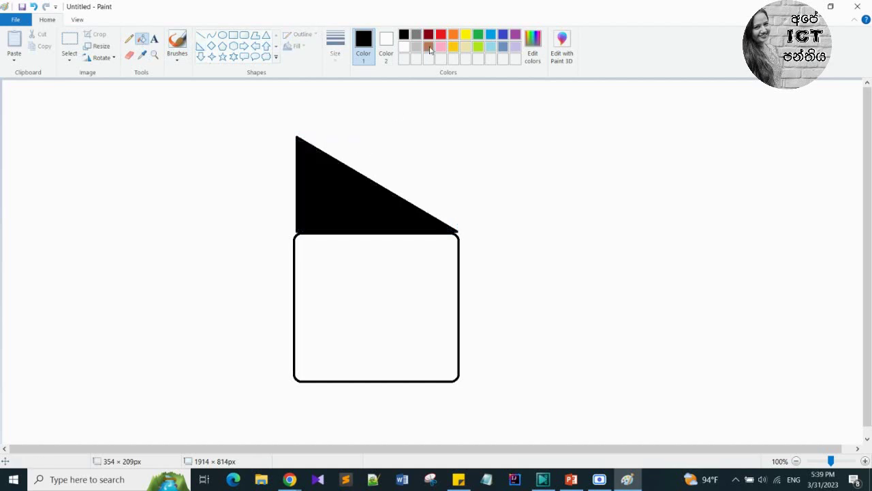
left_click(491, 34)
left_click(357, 321)
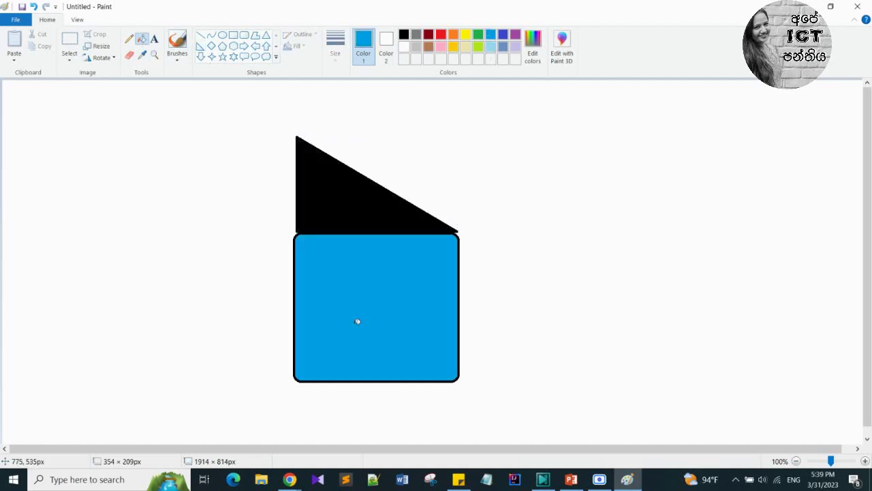
left_click(515, 34)
left_click(652, 143)
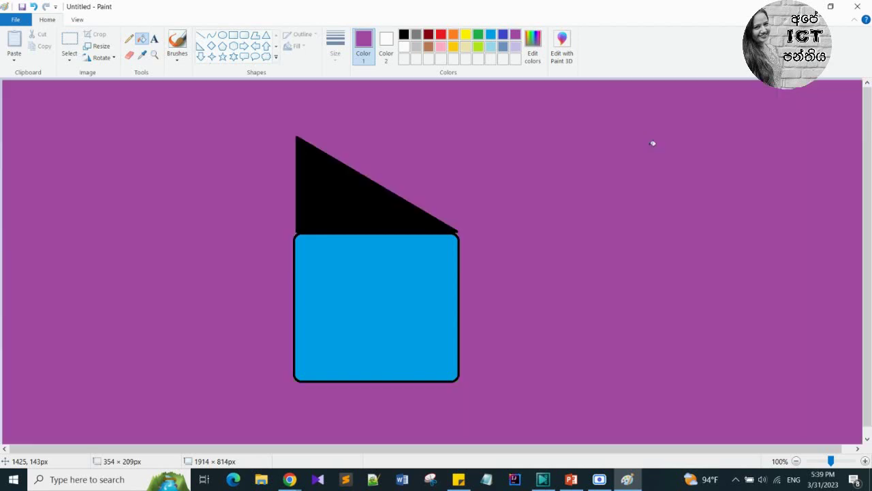
Step: Try to save the drawing as My One in the Ape ICT panthiya folder, declining to replace the existing file
left_click(23, 7)
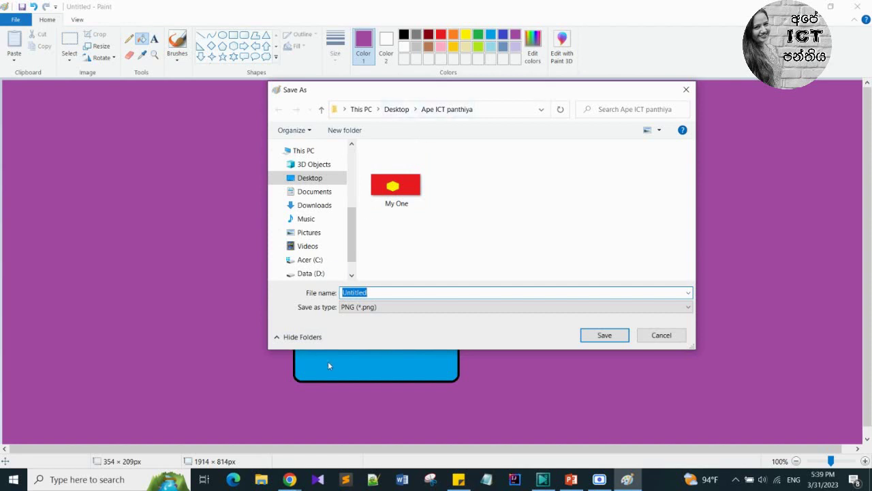
left_click(397, 293)
key("BackSpace")
key("BackSpace")
key("BackSpace")
key("BackSpace")
key("BackSpace")
key("BackSpace")
key("BackSpace")
key("BackSpace")
type("My O")
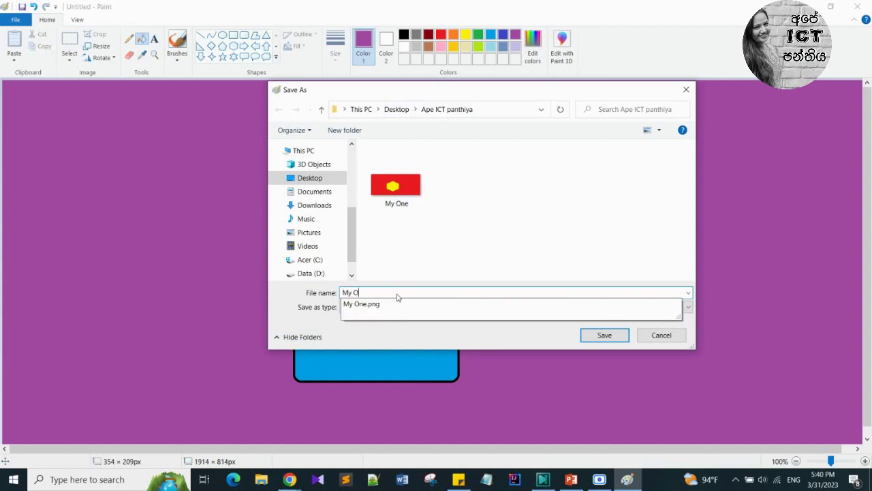
type("ne")
left_click(616, 340)
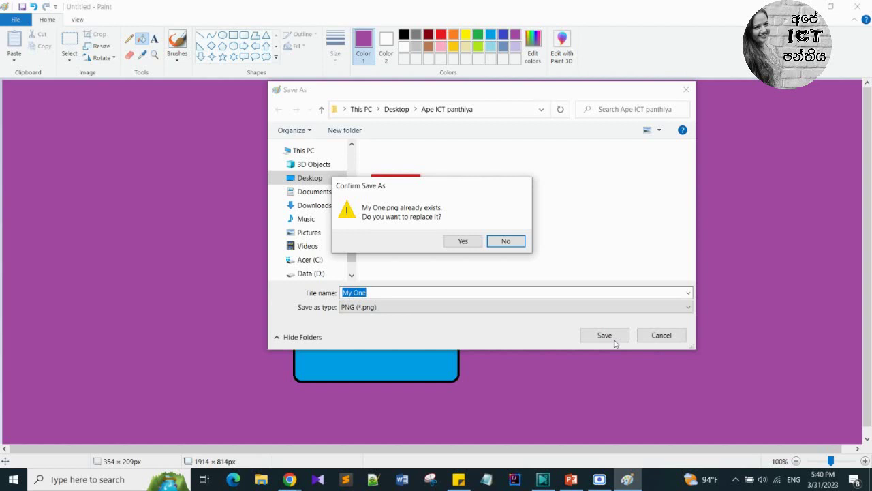
left_click(505, 241)
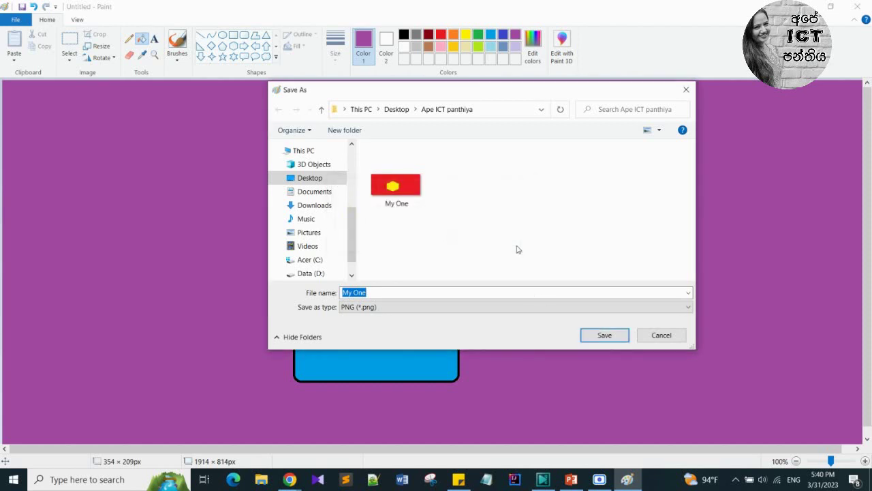
Step: Save the drawing under the name My One 1 in the same folder and close Paint
left_click(473, 291)
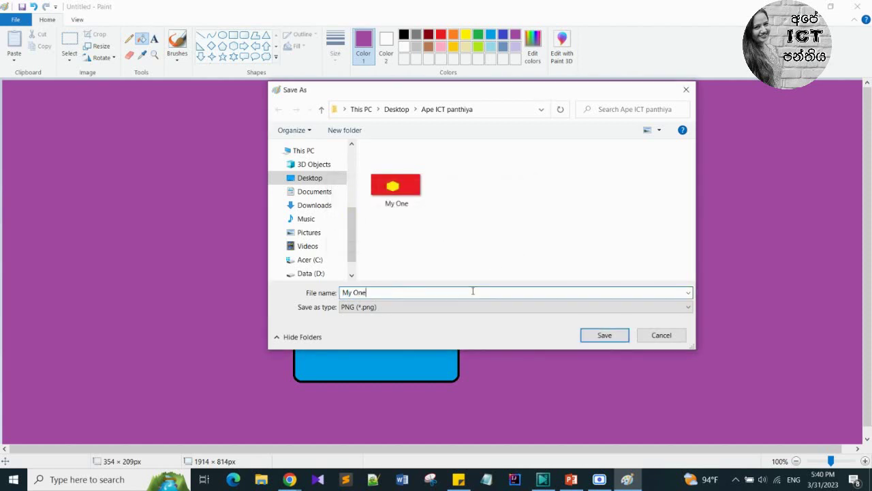
type("1")
left_click(611, 335)
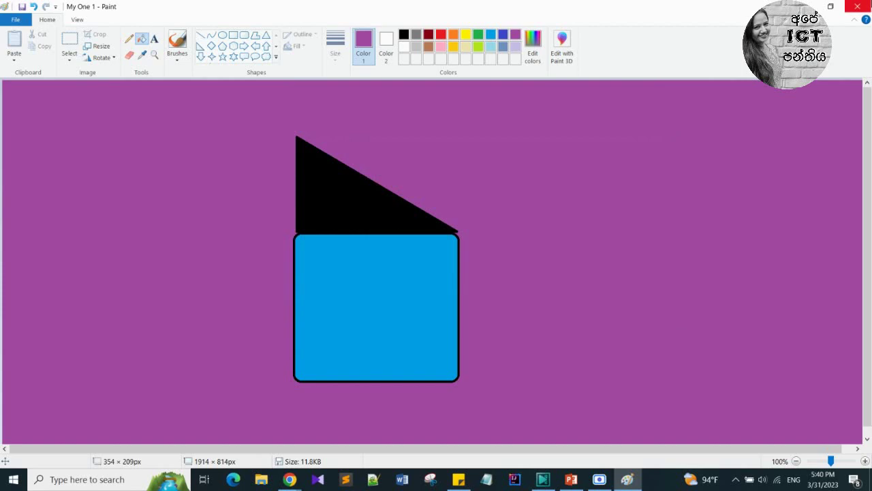
left_click(857, 6)
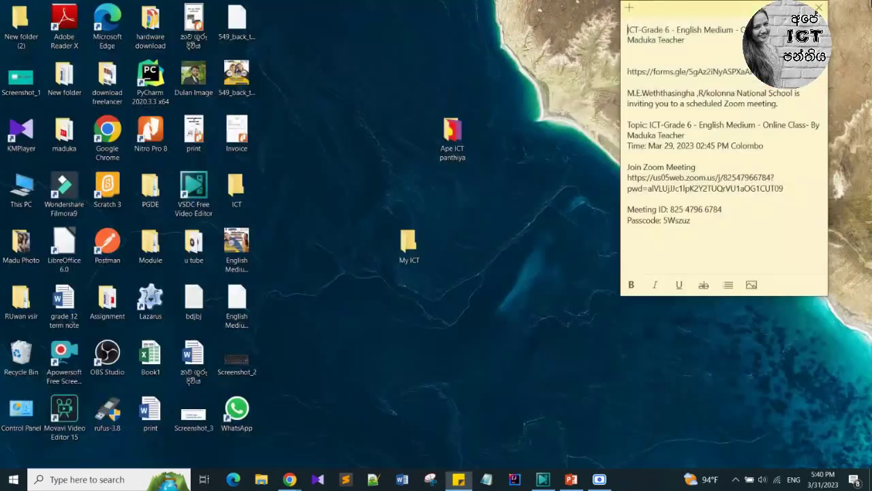
Step: Look at the files in the desktop folder Ape ICT panthiya again and close its window
double_click(467, 130)
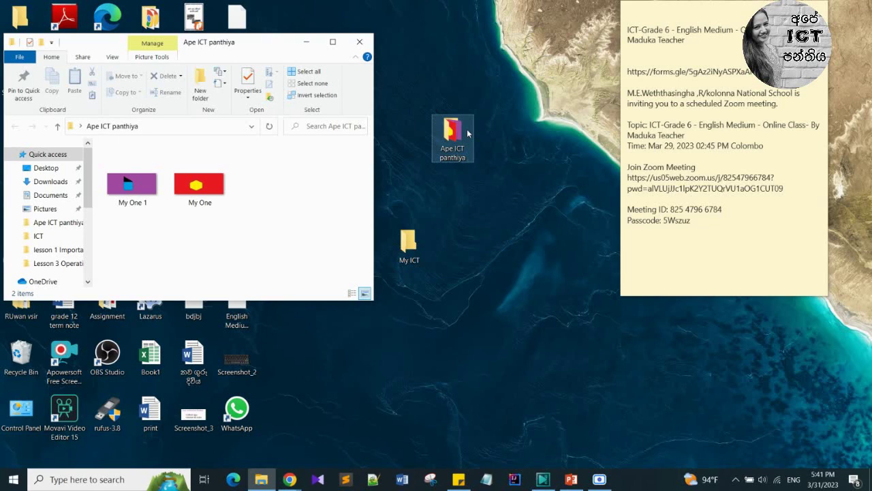
left_click(359, 41)
Step: Open a new Paint drawing and draw a six-point star about 470 × 429 px with a black outline
left_click(91, 479)
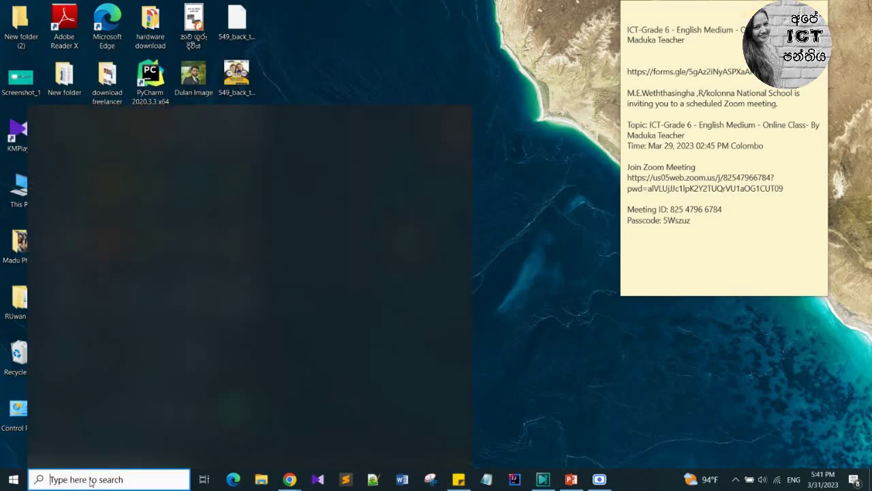
type("paint")
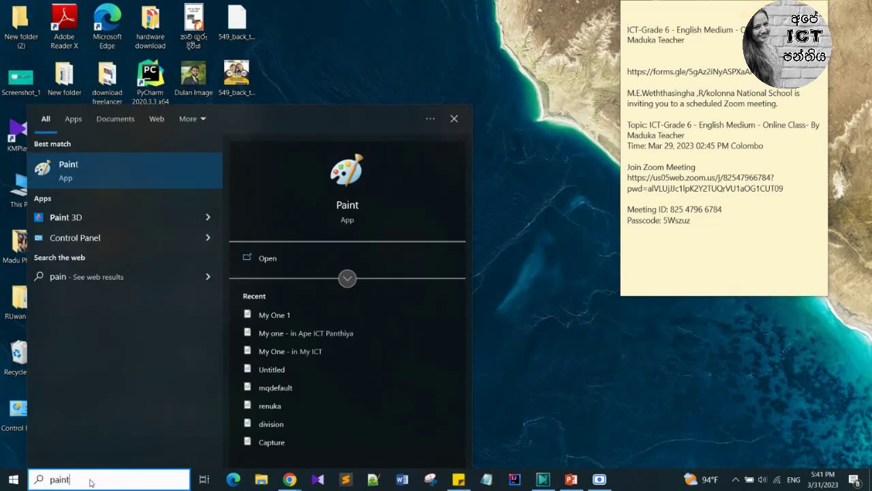
left_click(347, 206)
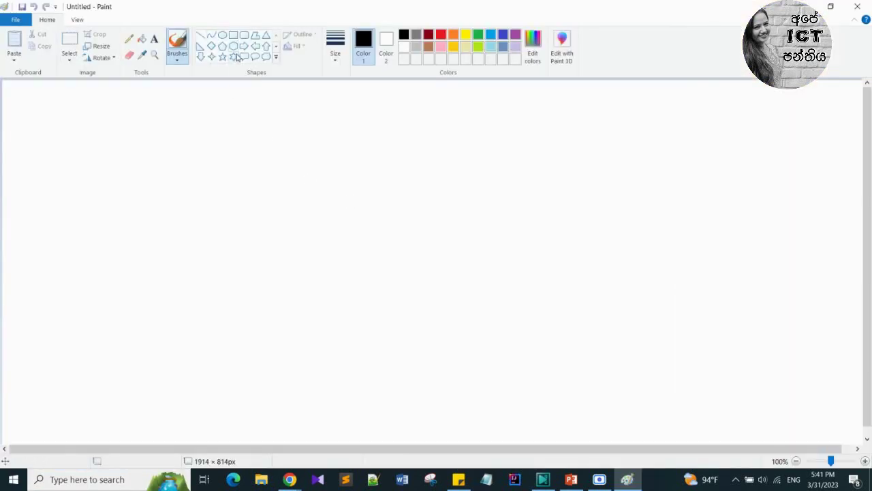
left_click(233, 57)
left_click_drag(247, 141, 460, 336)
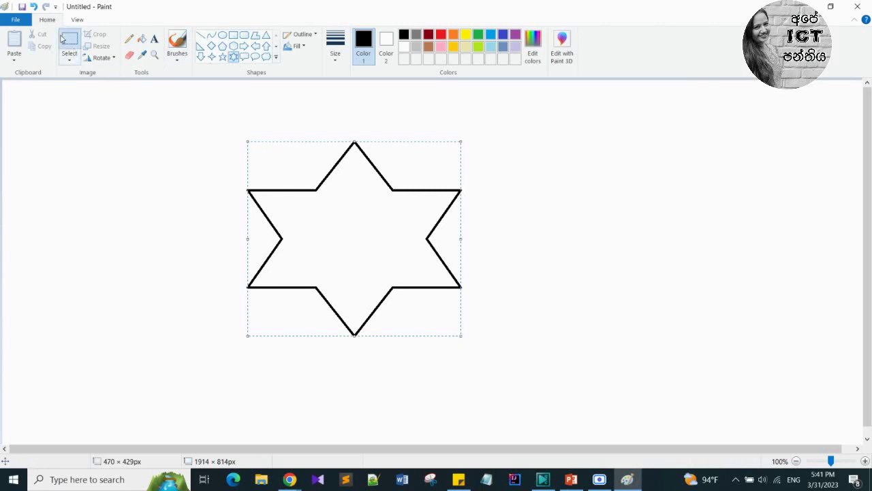
Step: Copy the six-point star and place the duplicate beside it, to the right of the original
left_click(70, 40)
left_click_drag(173, 114, 497, 348)
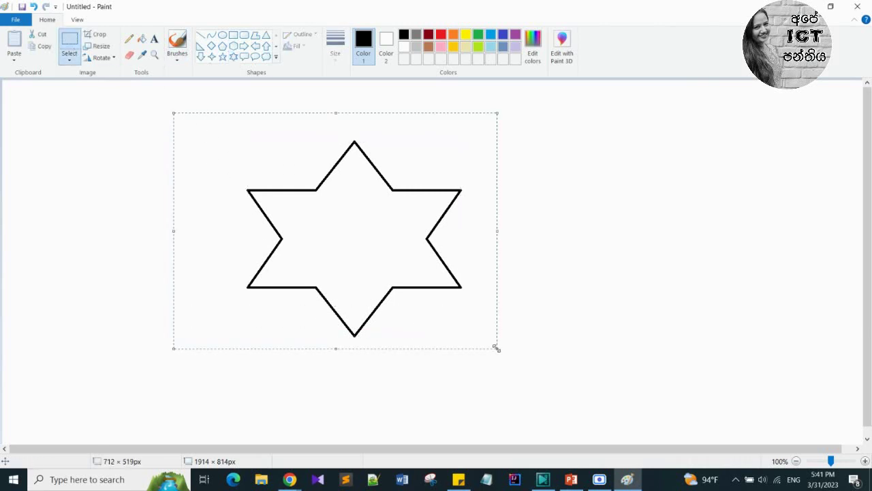
key("ctrl+c")
key("ctrl+v")
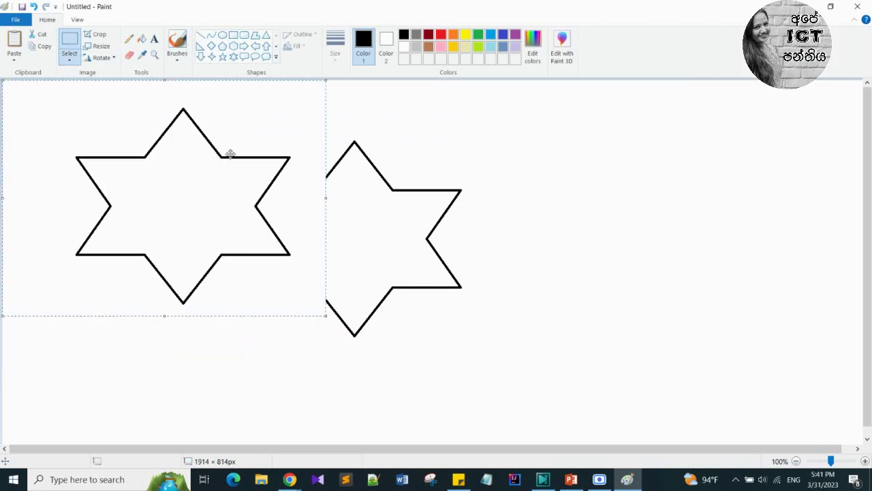
left_click_drag(229, 152, 718, 187)
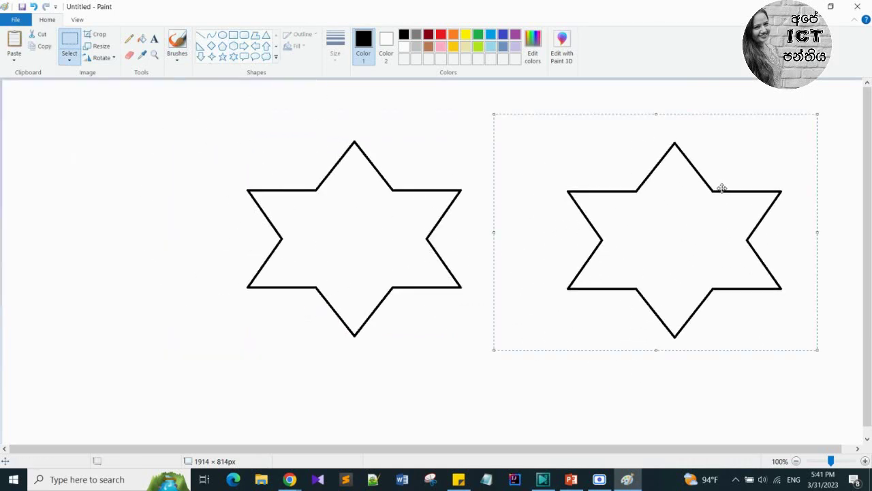
Step: Fill the original star with light blue, including its outline, and the copied star with indigo
left_click(142, 39)
left_click(353, 188)
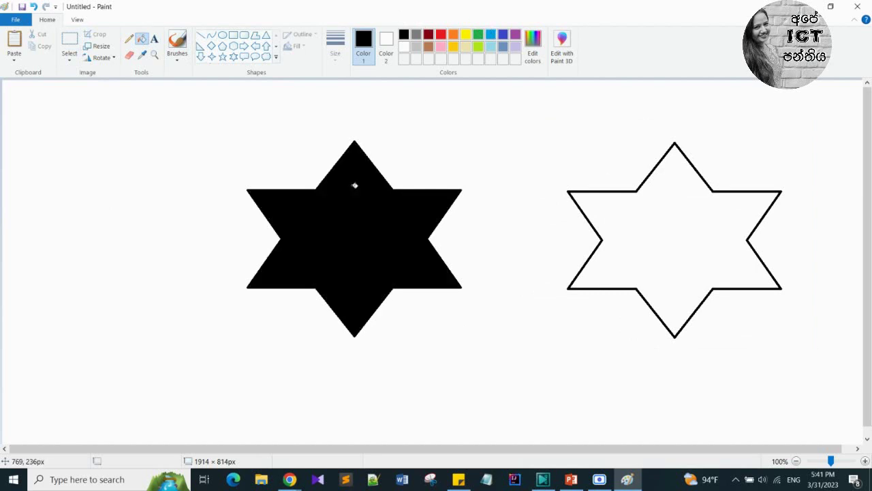
left_click(491, 34)
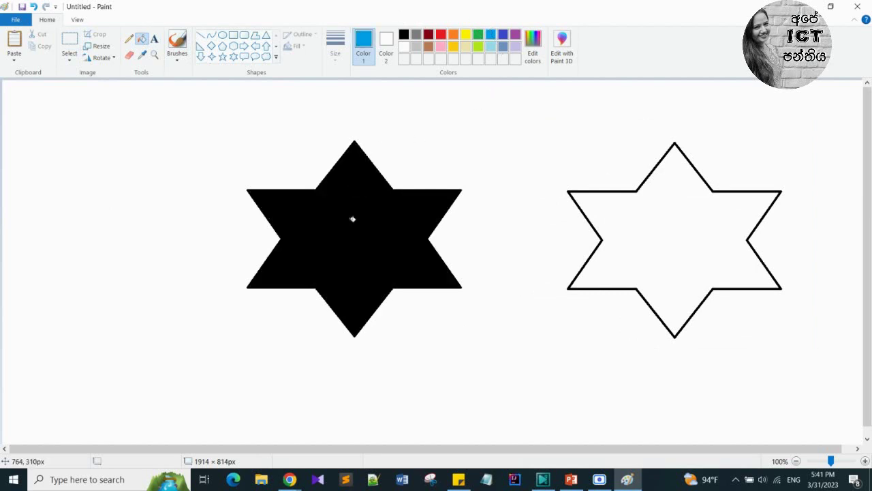
left_click(352, 219)
left_click(502, 34)
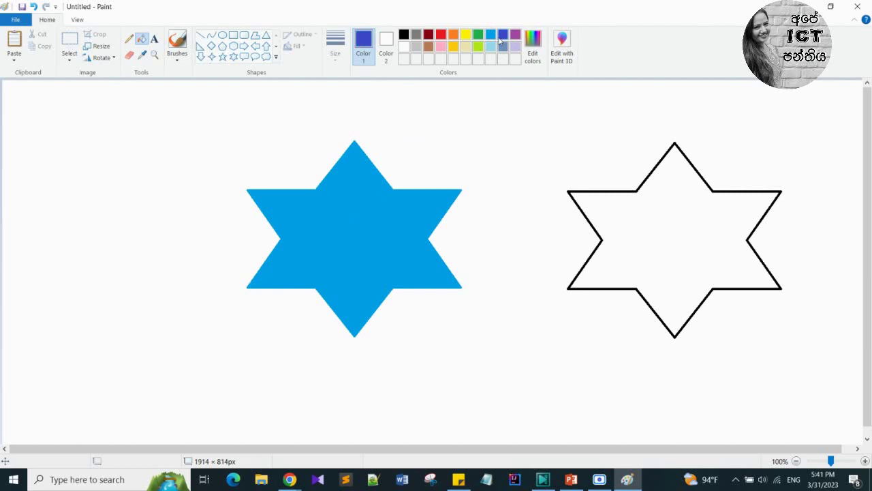
left_click(659, 215)
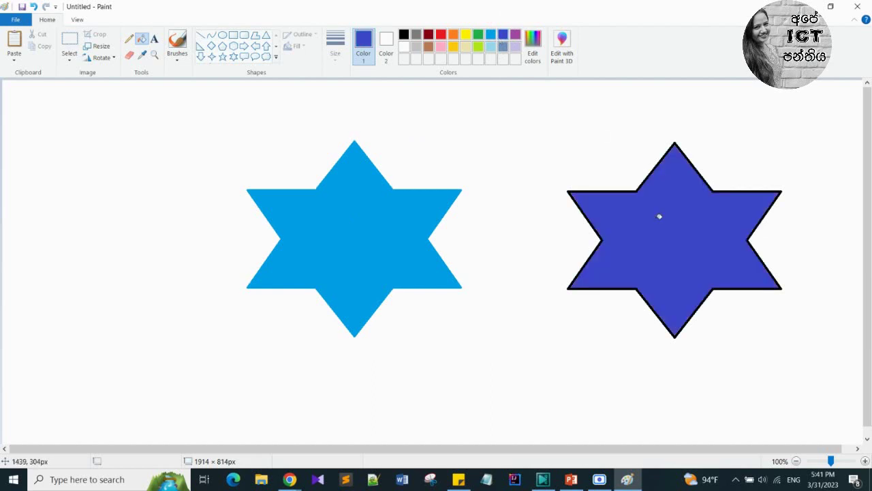
Step: Save the drawing as My One in the desktop folder My ICT and close Paint
key("ctrl+s")
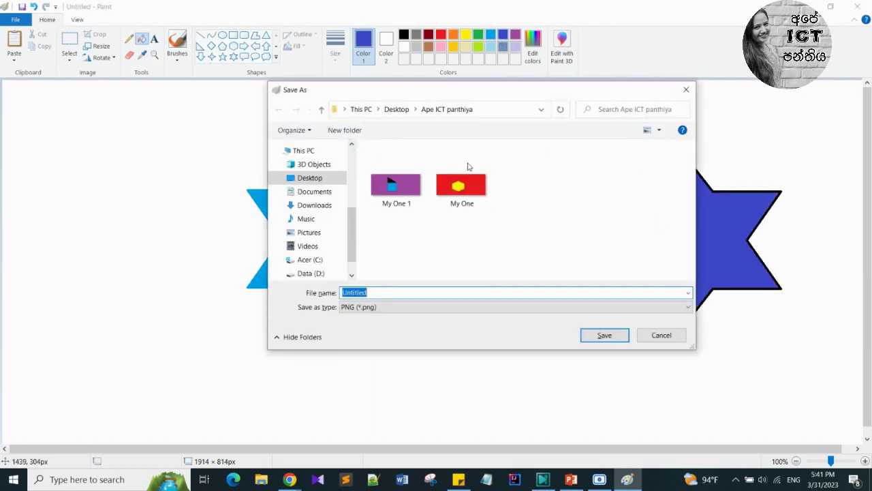
left_click(396, 109)
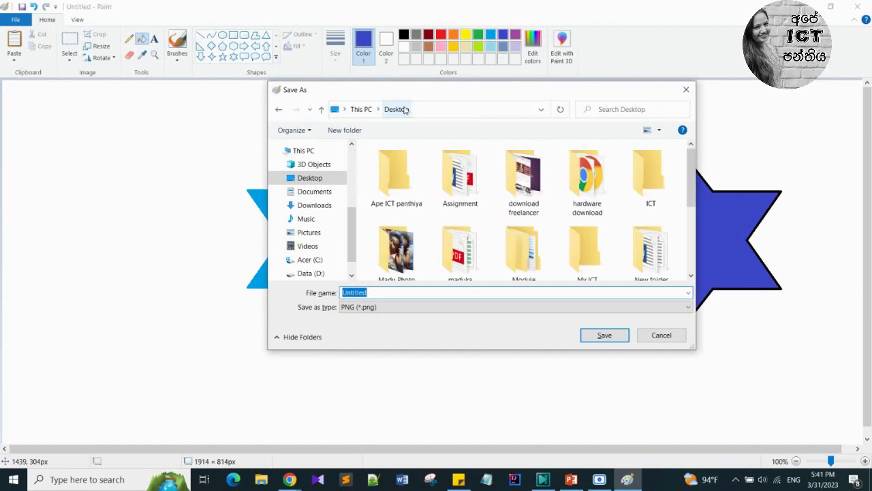
left_click_drag(690, 187, 697, 214)
left_click(576, 177)
double_click(576, 178)
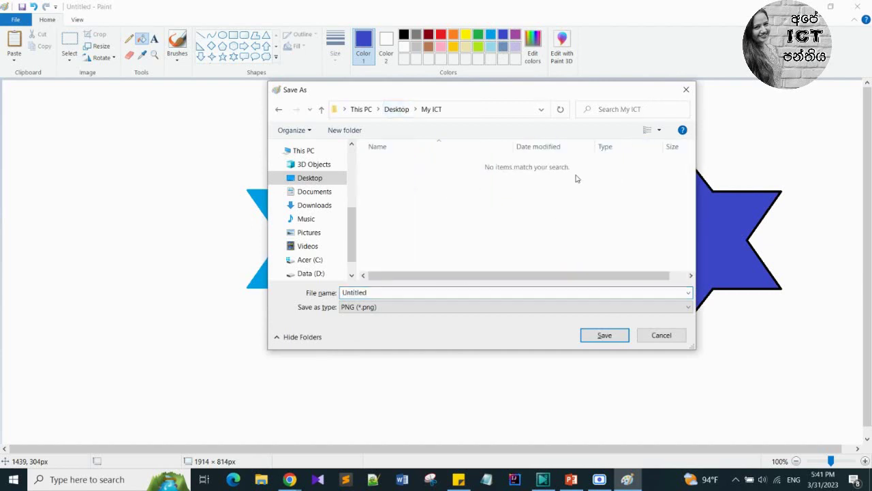
left_click(387, 293)
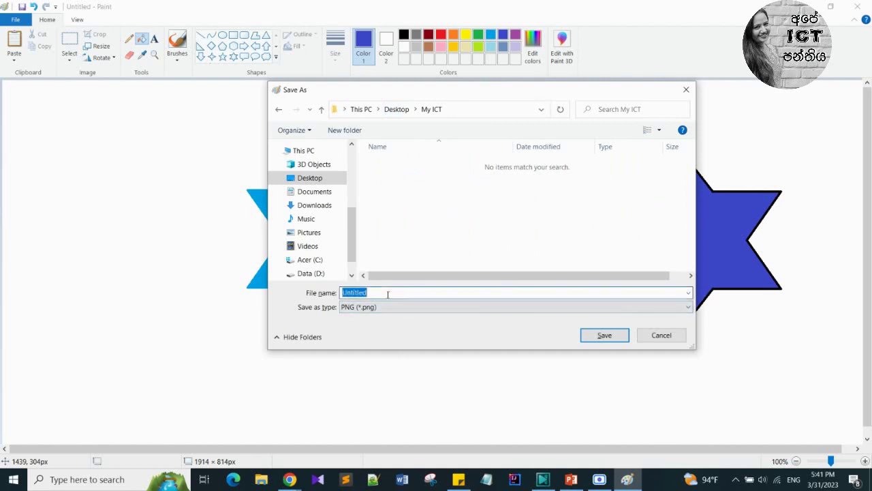
key("BackSpace")
type("My One")
left_click(605, 336)
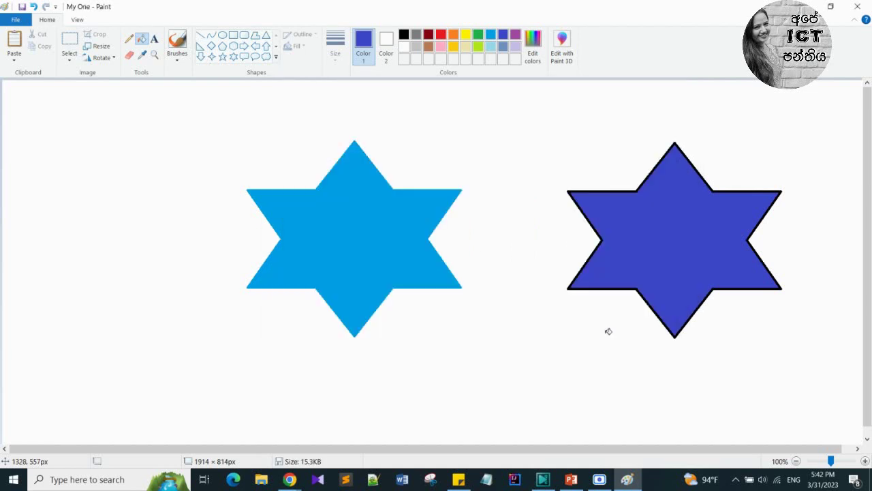
left_click(857, 6)
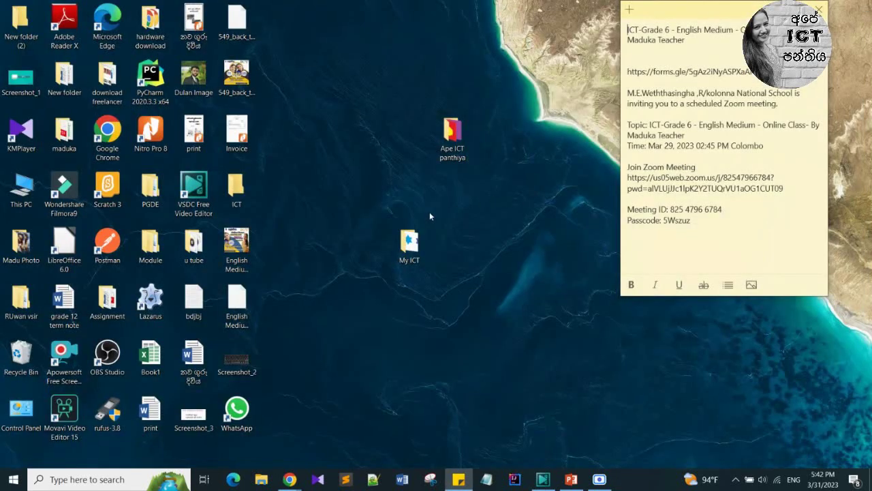
Step: Open the desktop folders My ICT and Ape ICT panthiya side by side to compare their files
double_click(409, 242)
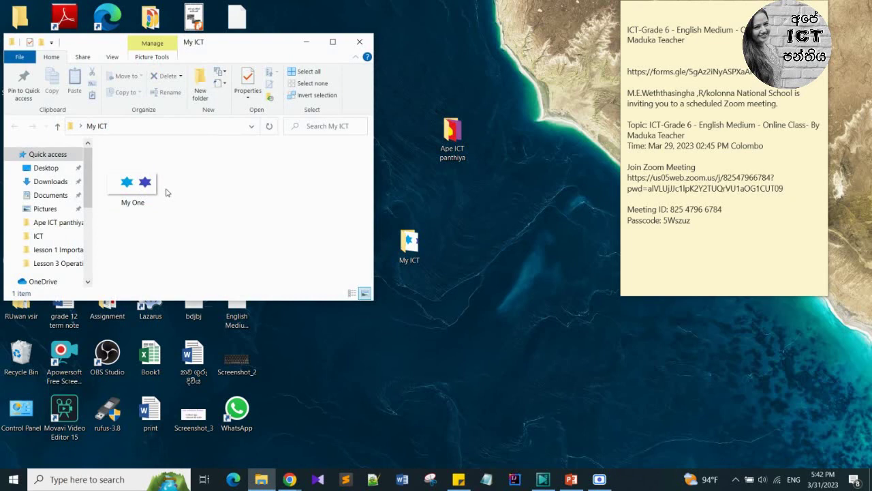
double_click(452, 148)
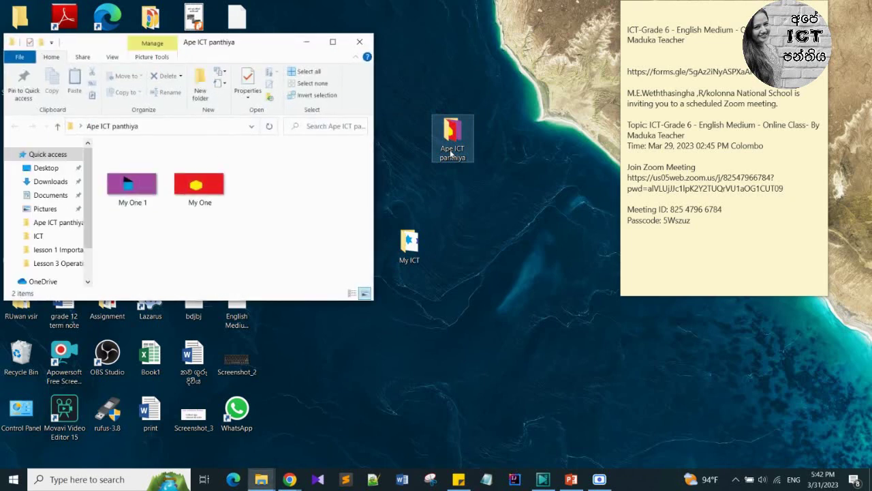
left_click_drag(190, 45, 563, 46)
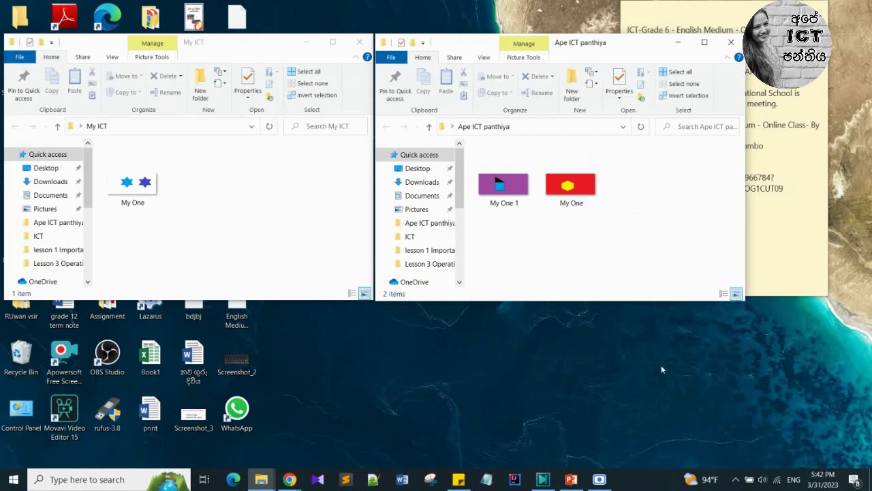
Step: Switch to the PowerPoint presentation, start the slide show from slide 36 and advance to the next slide
left_click(571, 480)
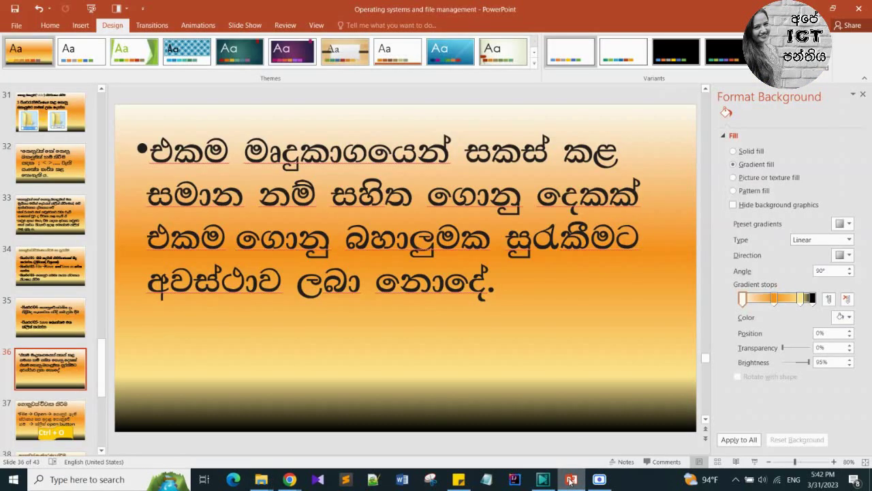
left_click(755, 464)
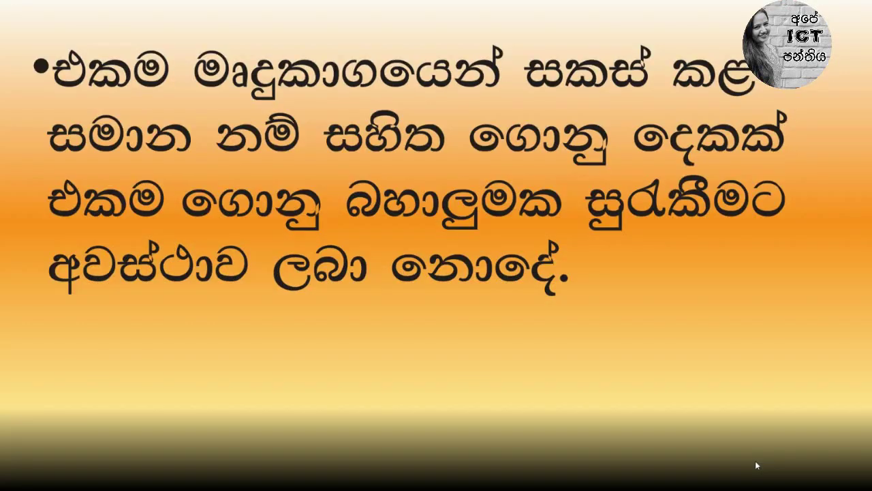
left_click(754, 461)
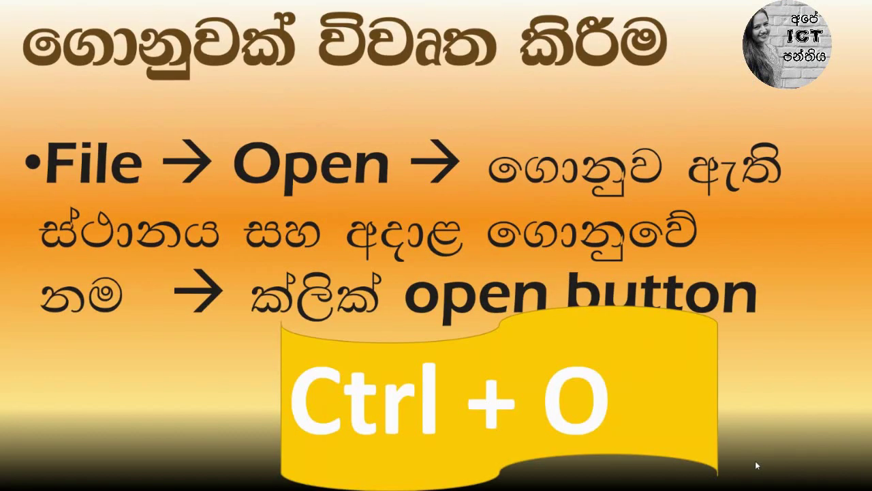